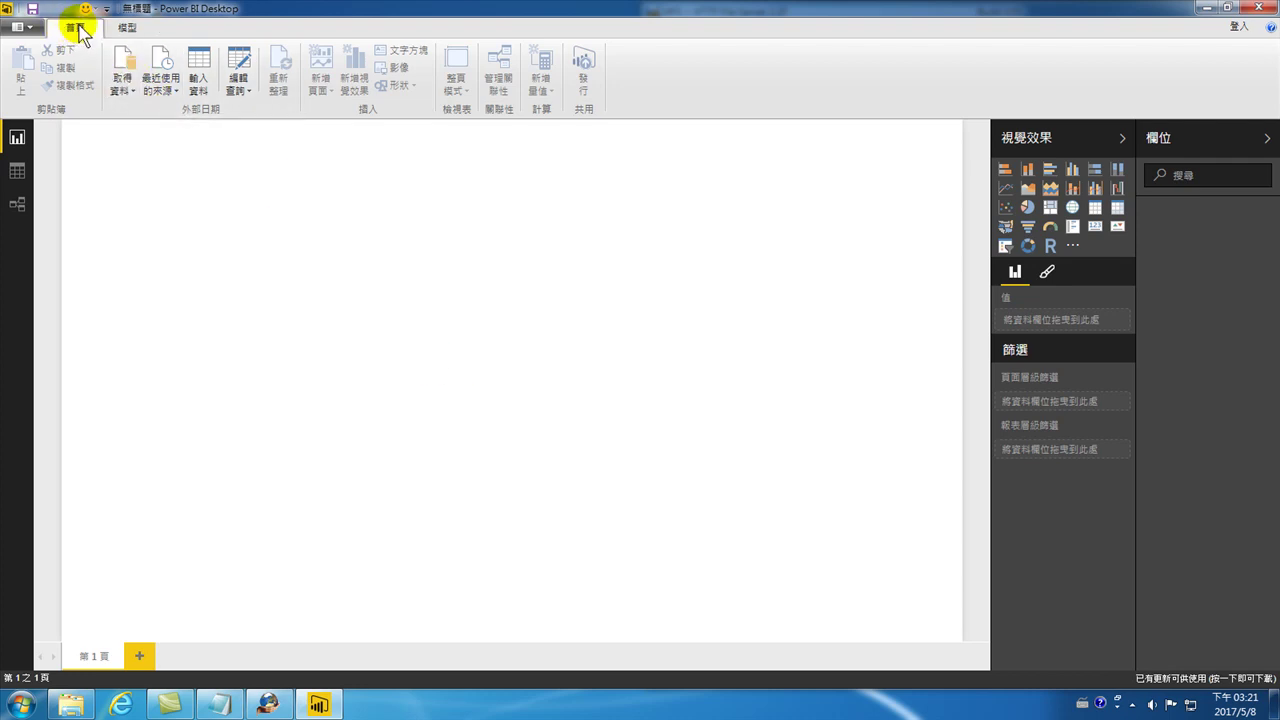
Switch to the Modeling ribbon and back to the Home commands
left_click(130, 30)
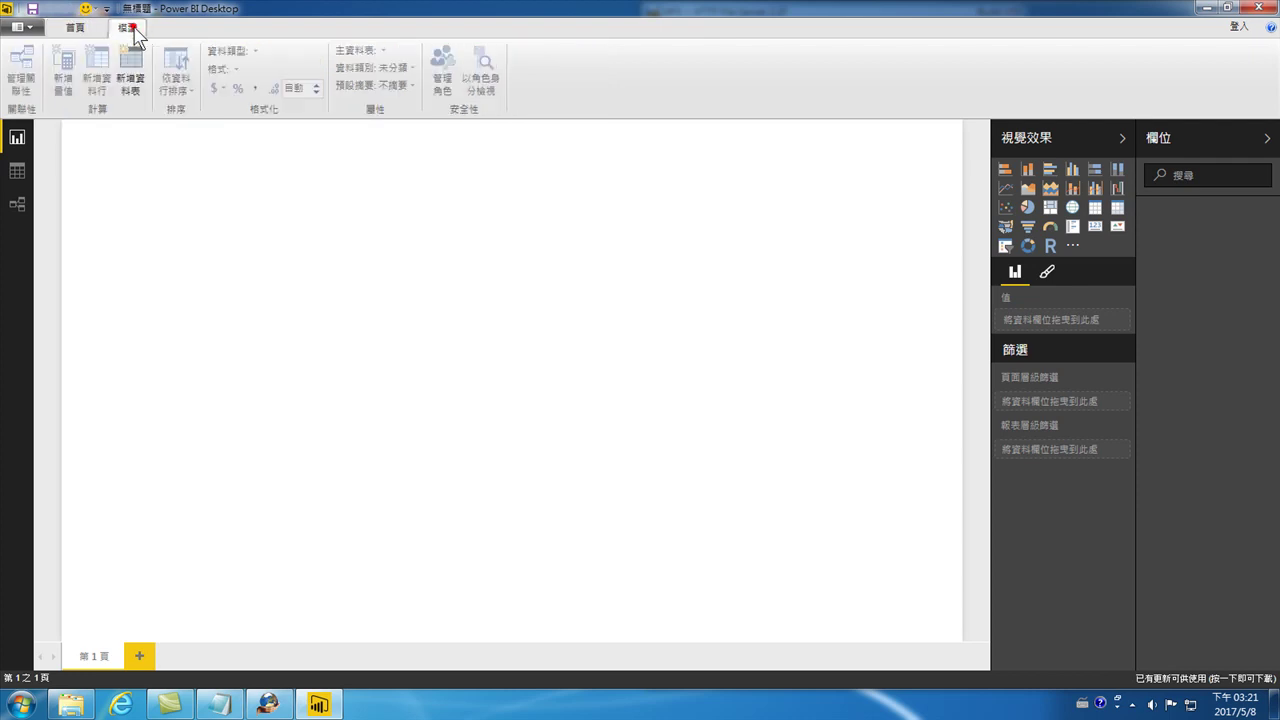
left_click(84, 26)
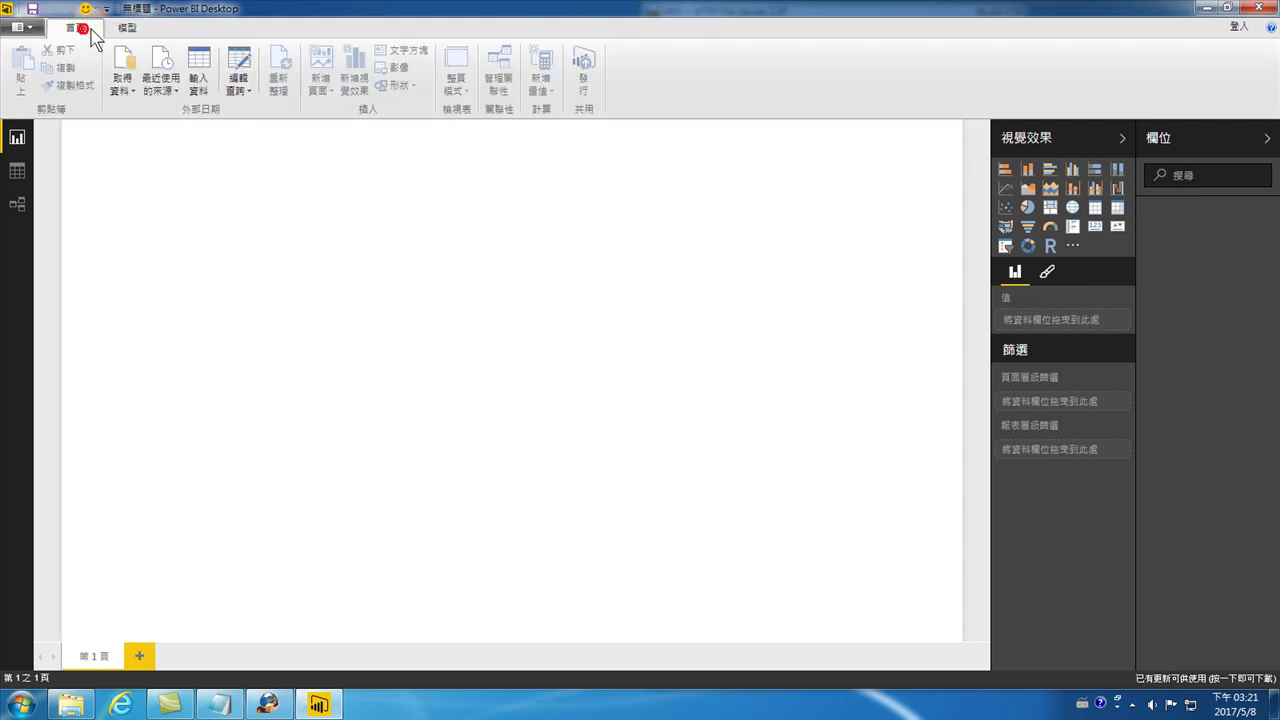
left_click(128, 30)
left_click(88, 28)
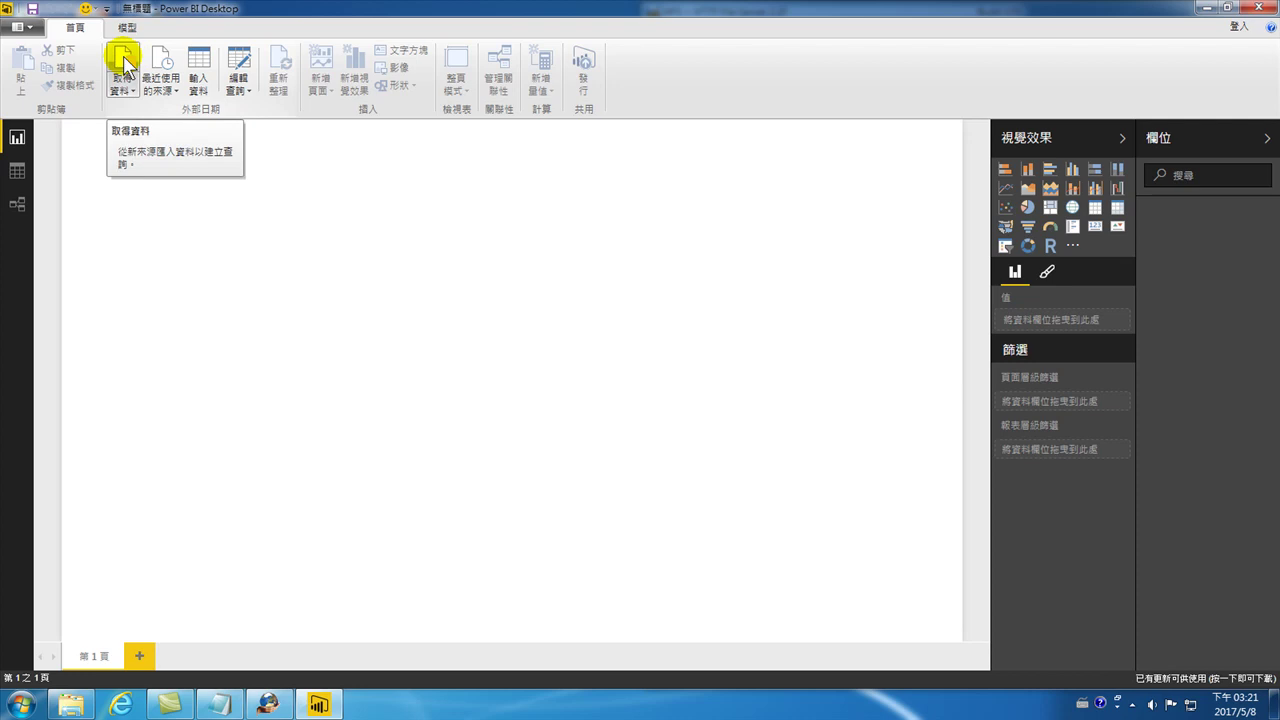
Glance at the common data sources list, then open the full 取得資料 catalogue
left_click(121, 84)
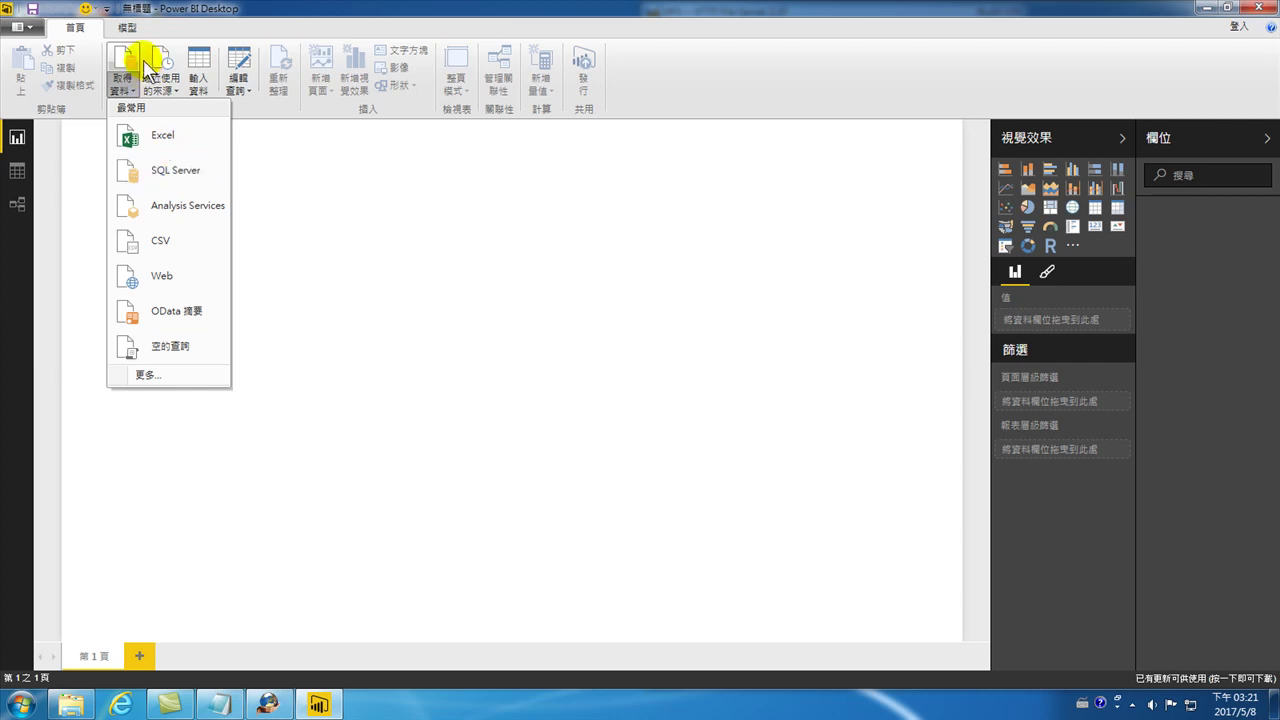
left_click(358, 243)
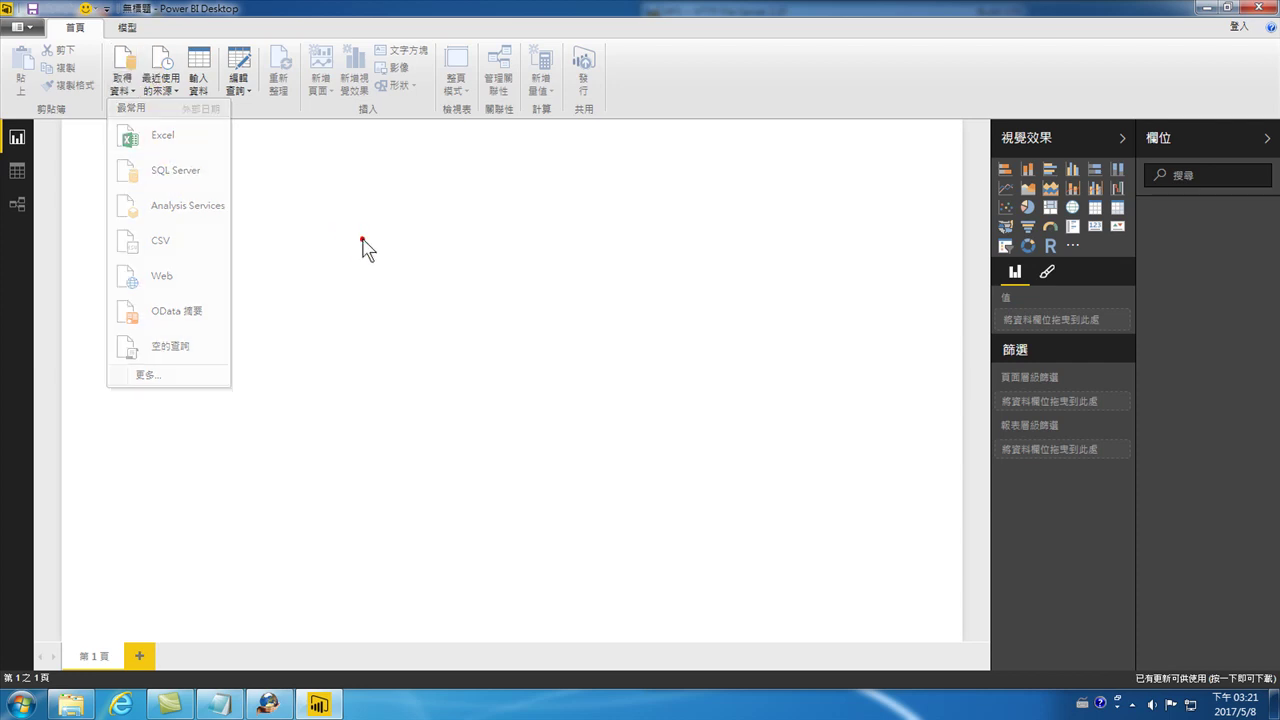
left_click(124, 60)
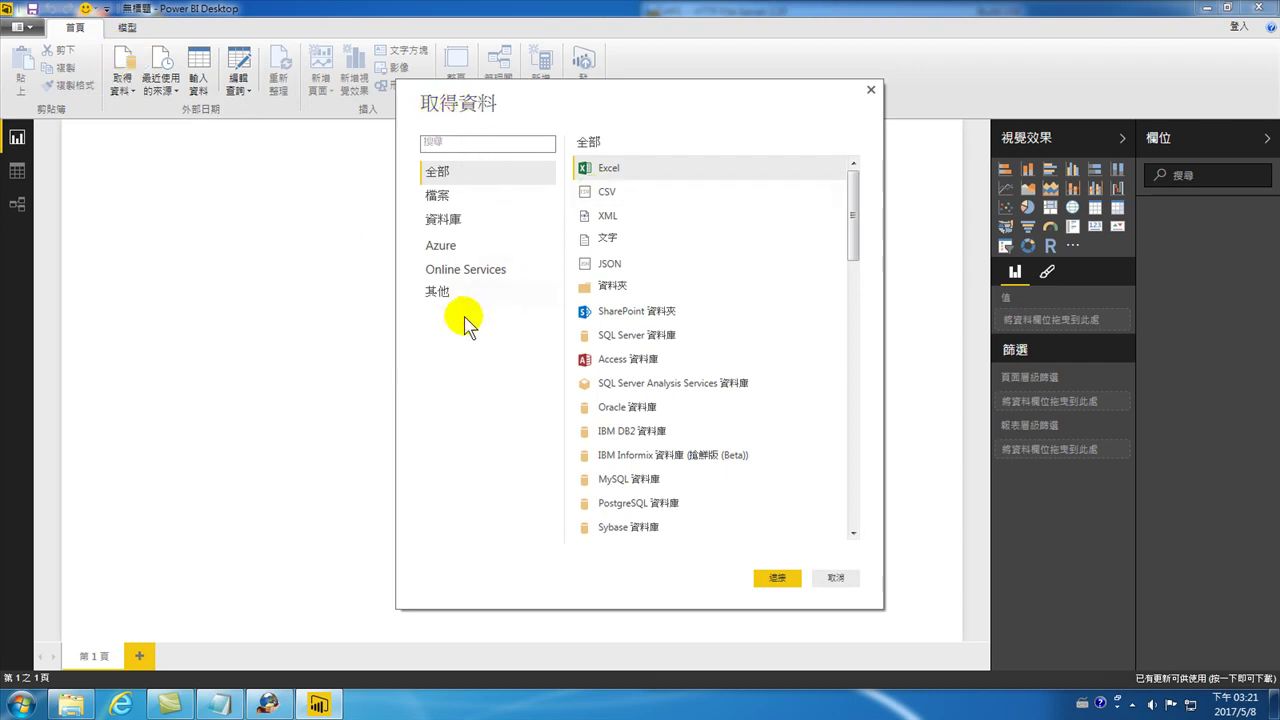
Browse the 檔案 and 資料庫 categories, ending on the Azure data sources
left_click(448, 198)
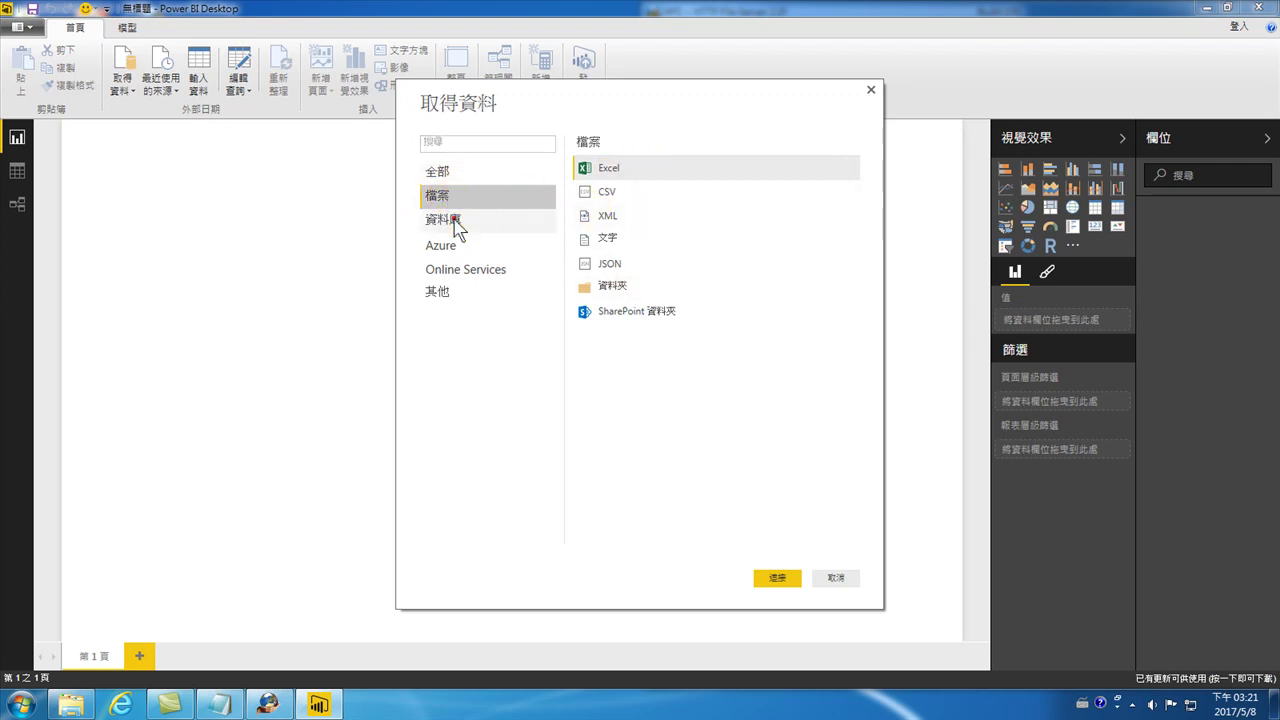
left_click(456, 222)
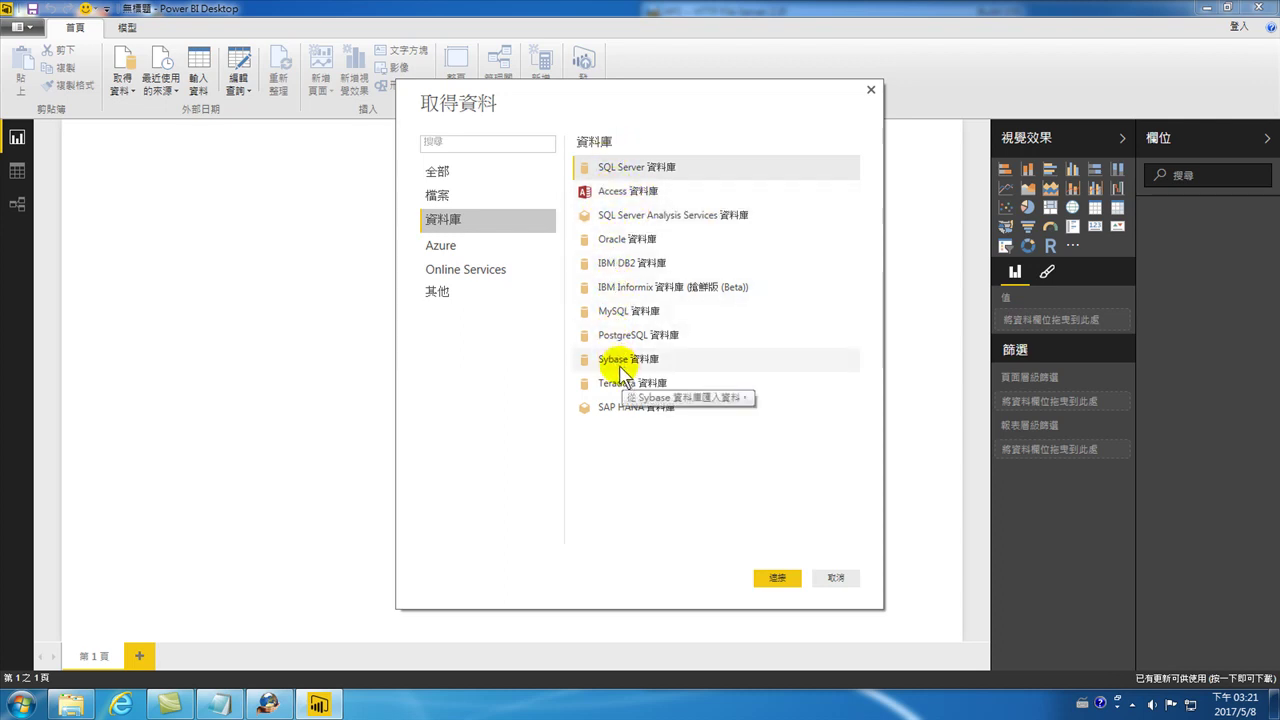
left_click(453, 256)
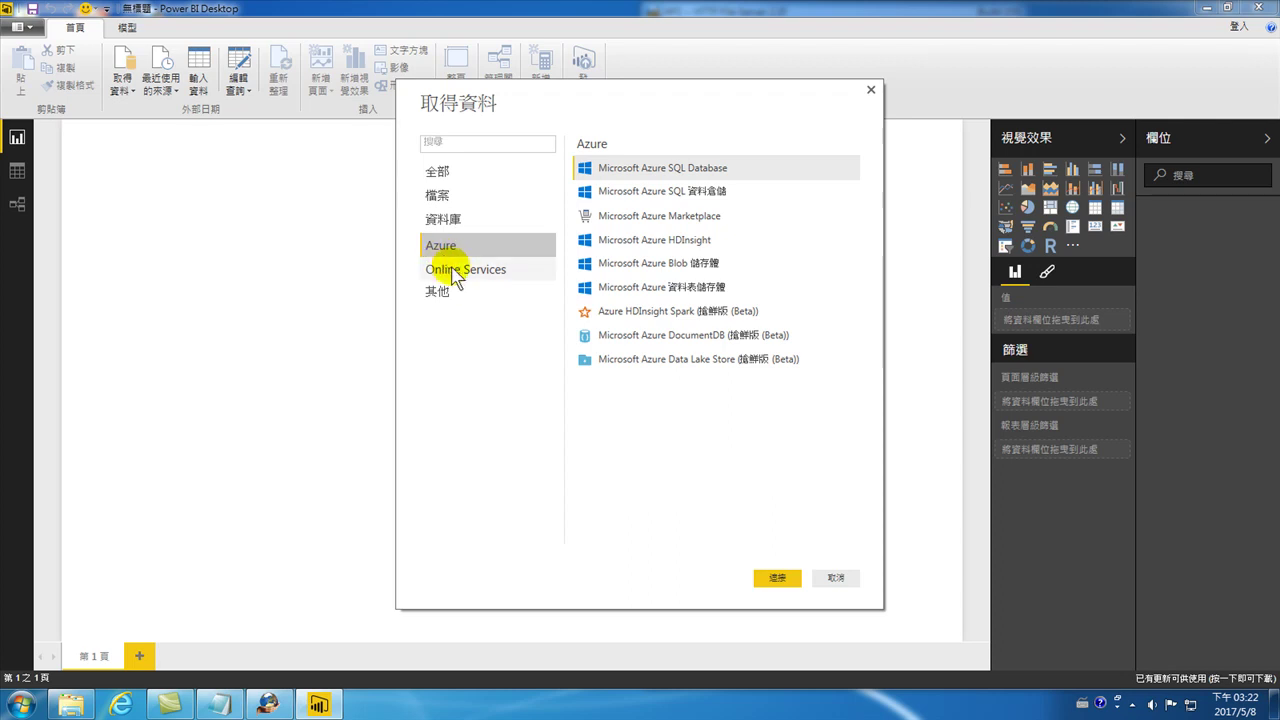
Show the Online Services sources and select Google Analytics
left_click(465, 269)
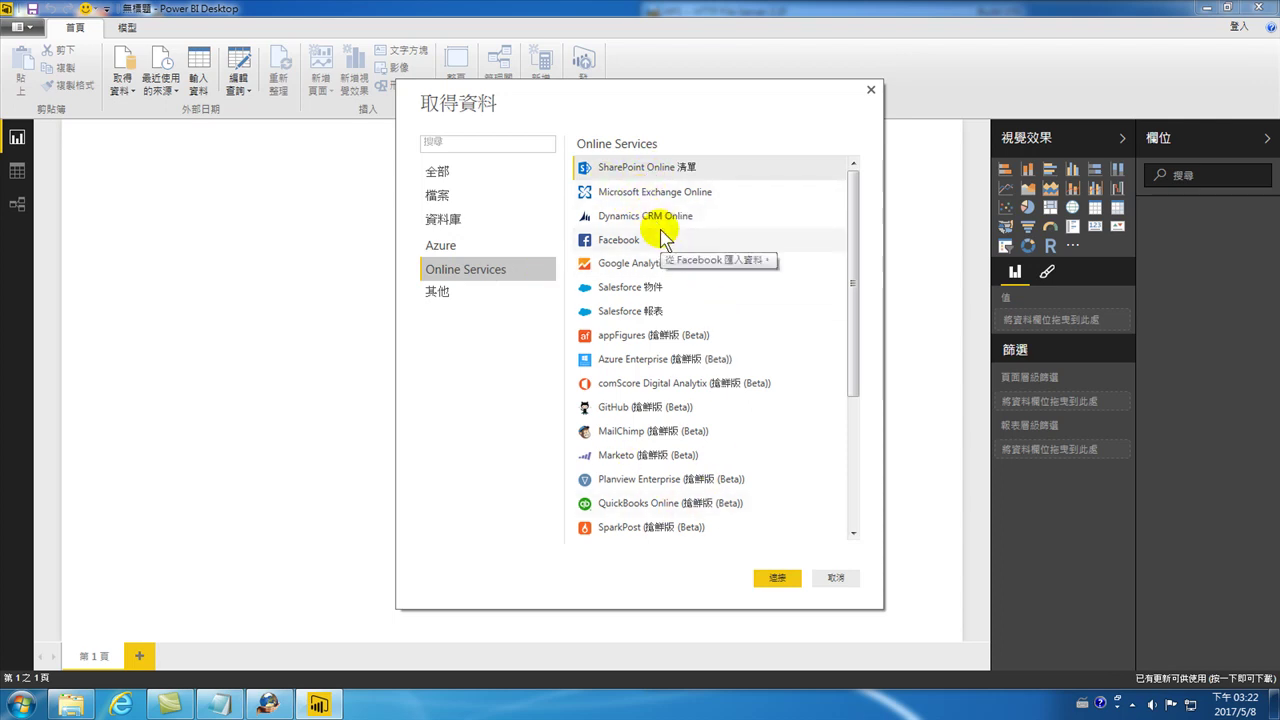
left_click(624, 264)
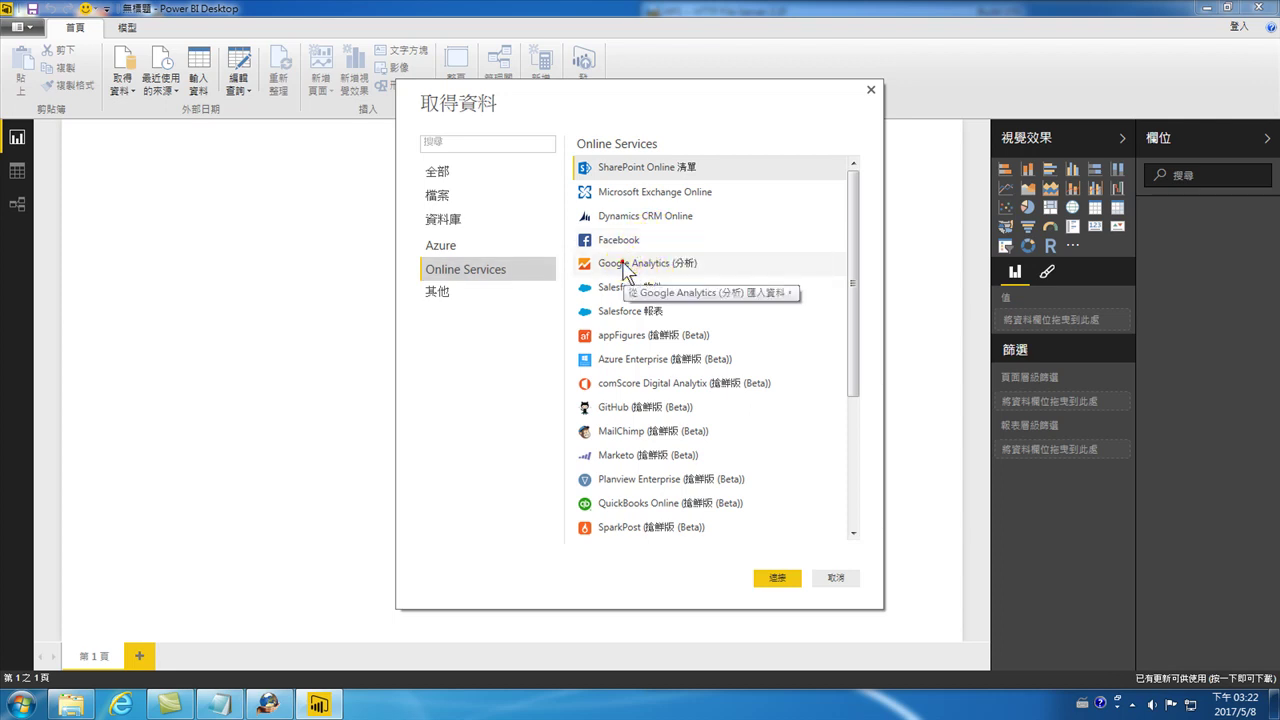
left_click(646, 272)
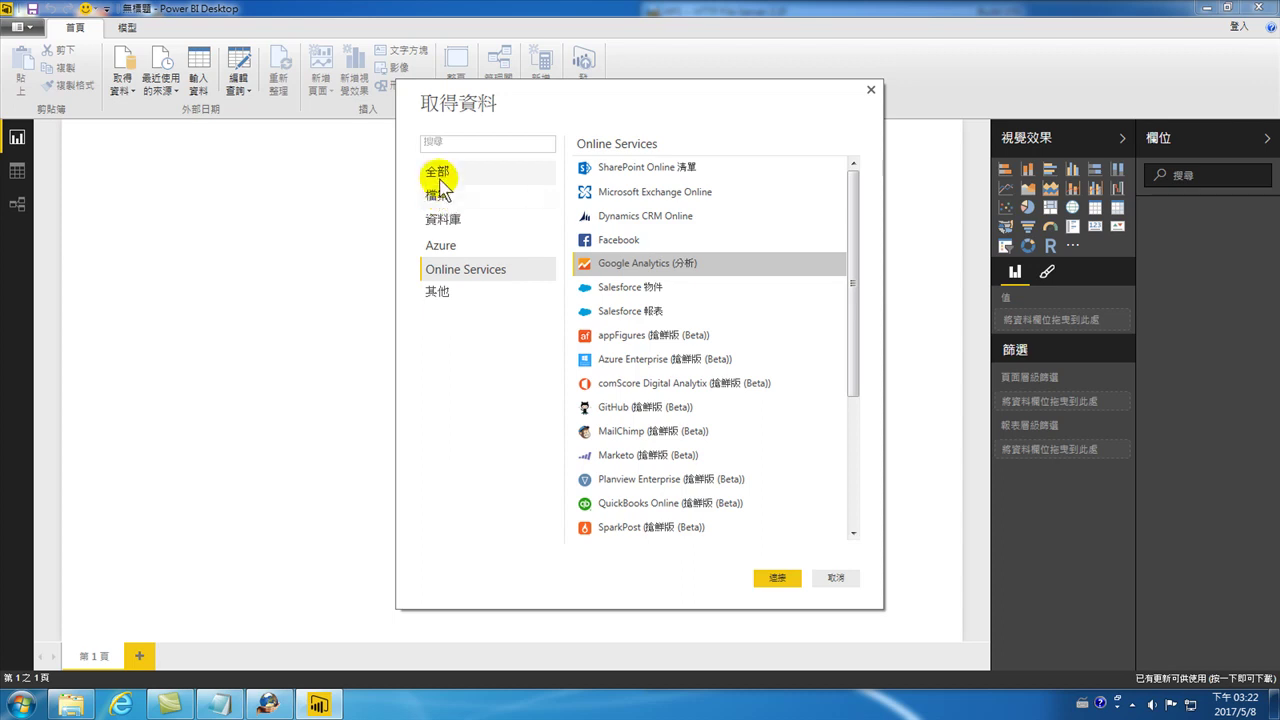
Return to the 檔案 category and select Excel as the data source
left_click(440, 197)
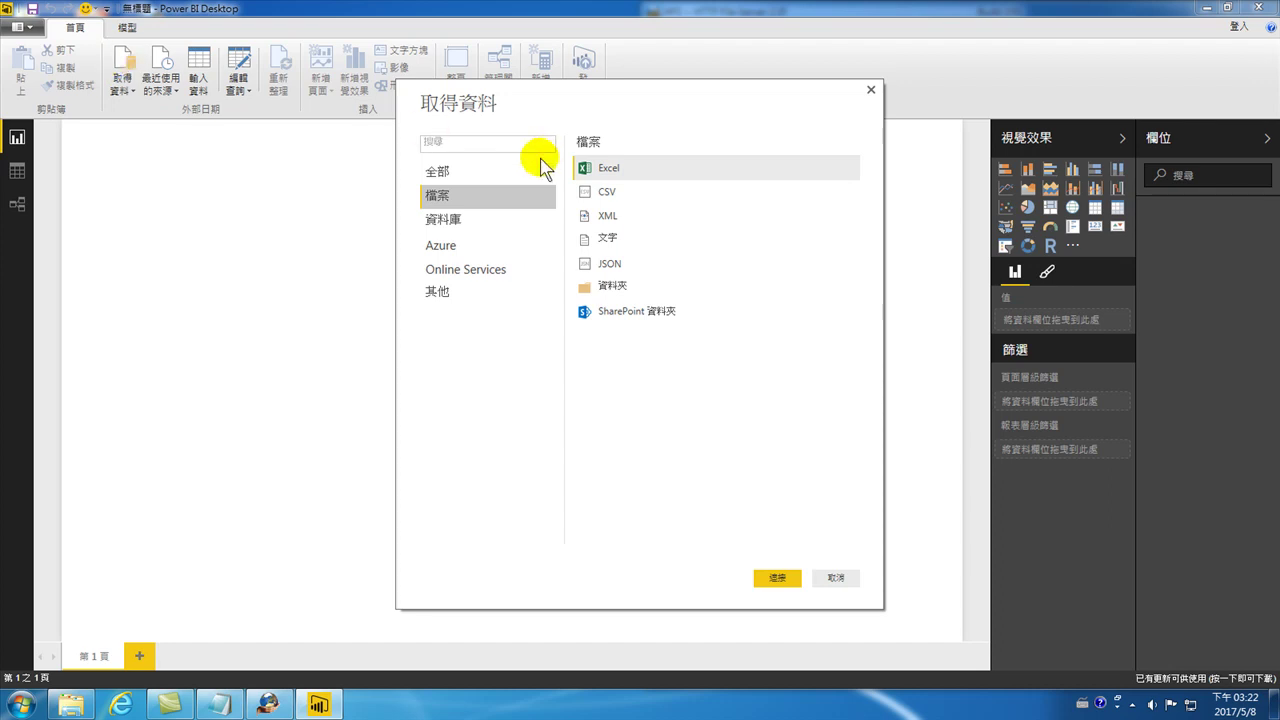
left_click(428, 194)
left_click(611, 172)
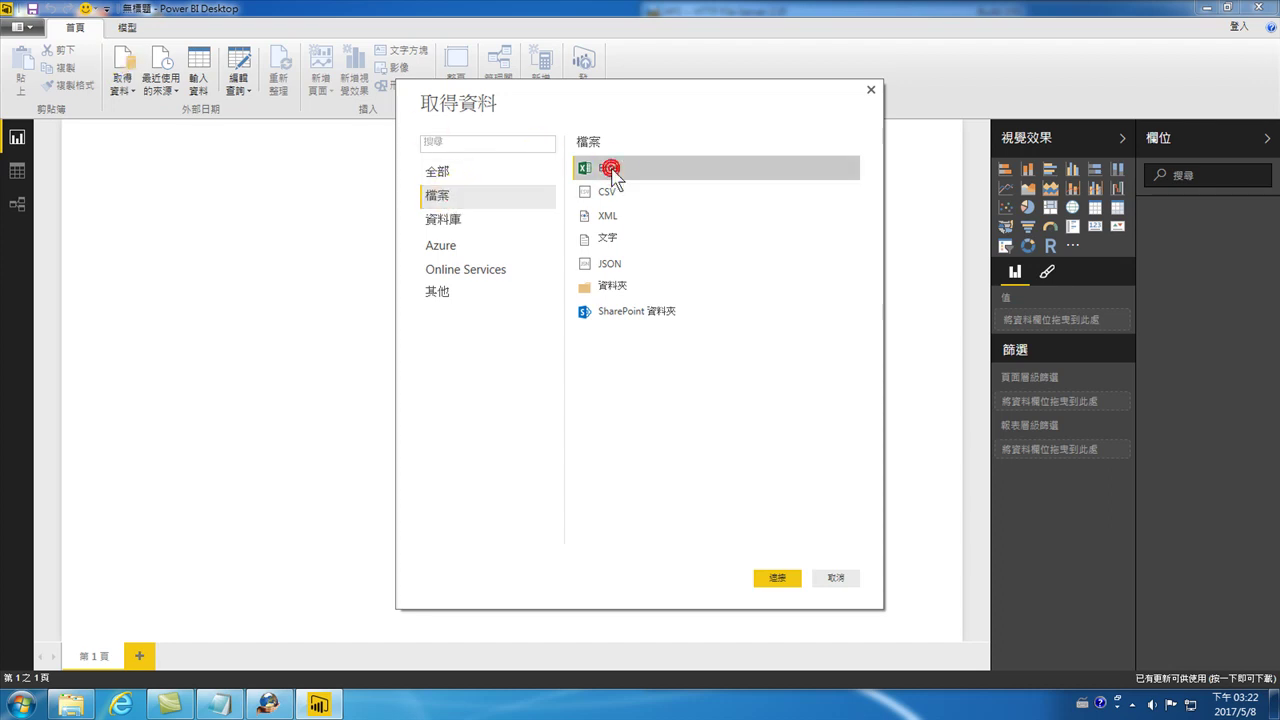
Connect to Excel and open the 超市範例 workbook
left_click(777, 578)
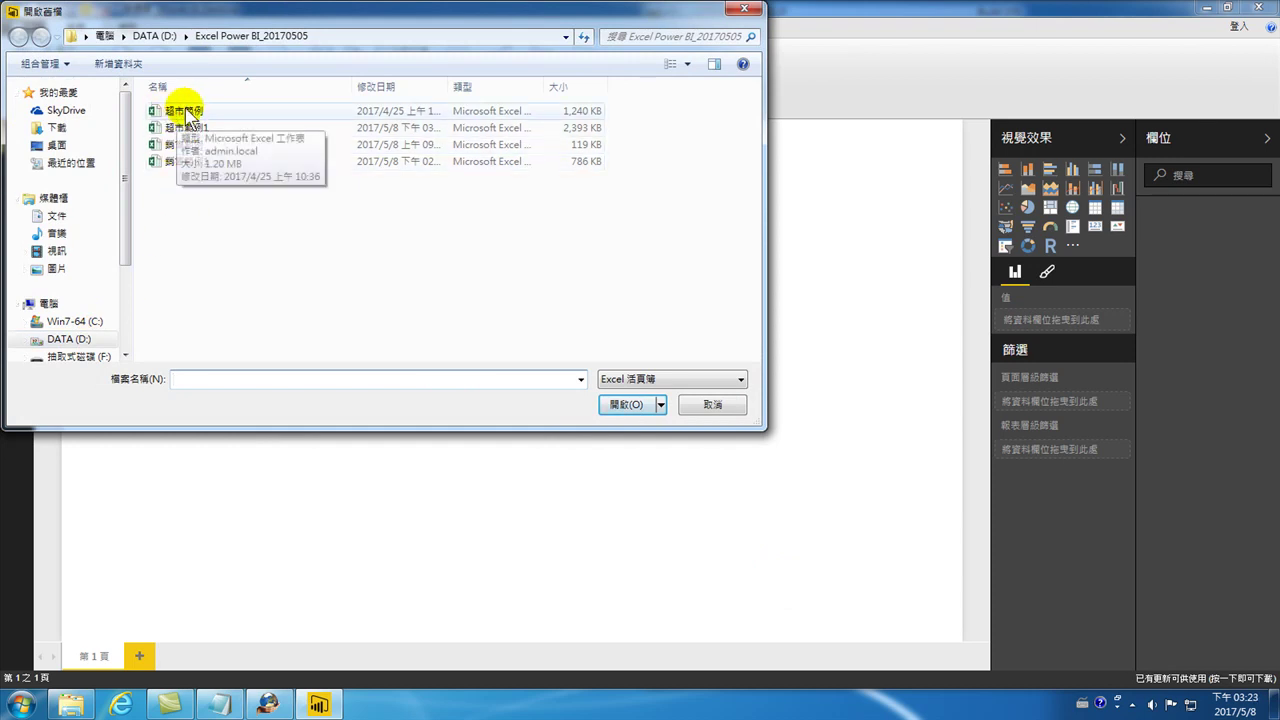
left_click(186, 112)
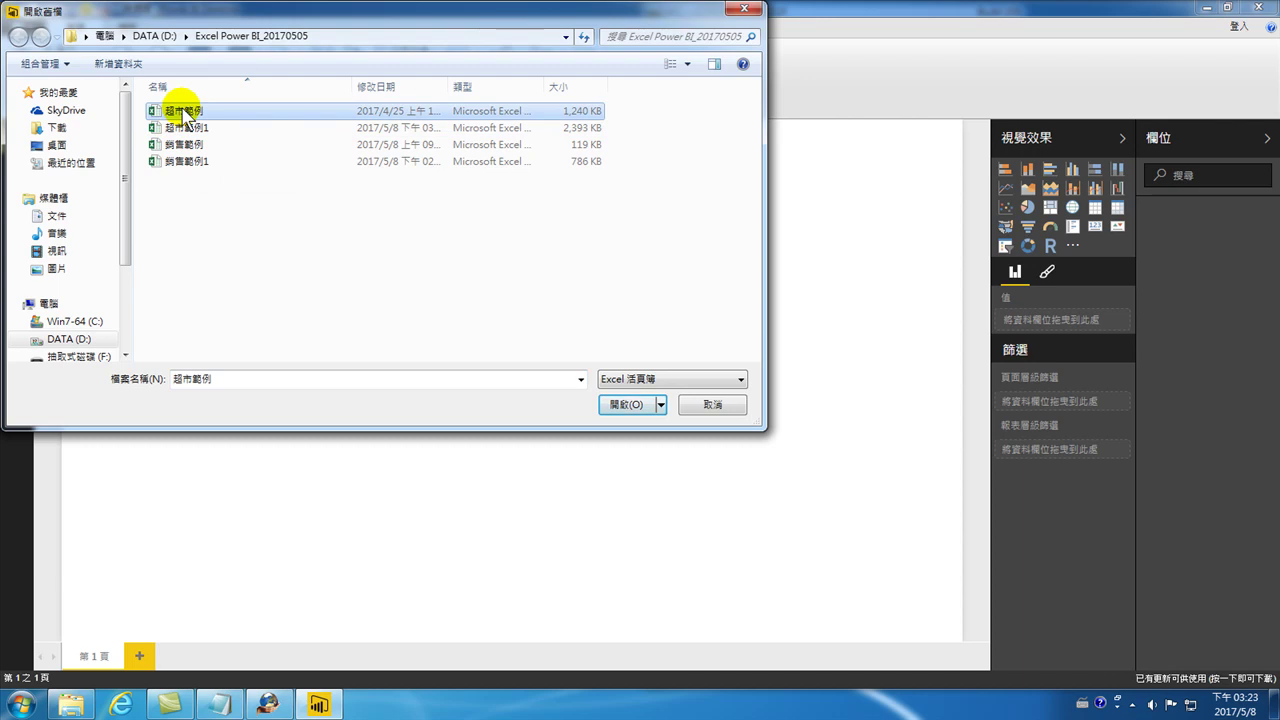
left_click(617, 406)
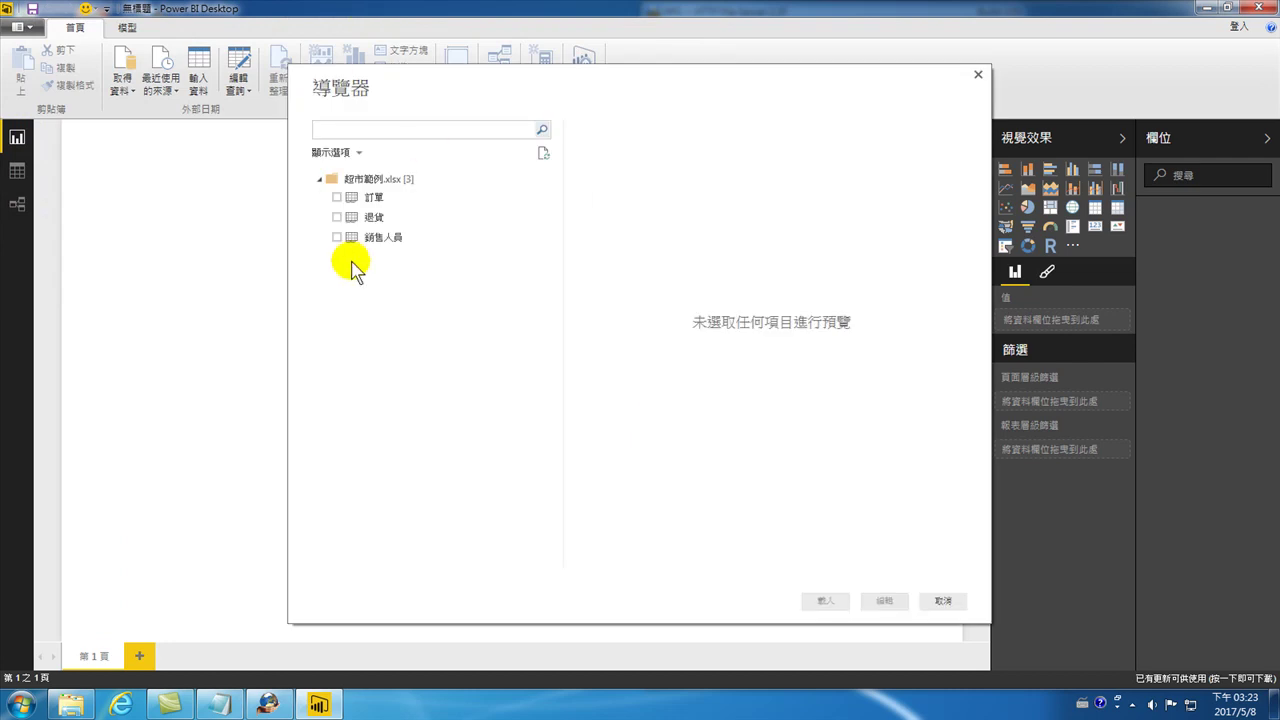
Tick the 訂單, 退貨 and 銷售人員 tables in the Navigator and load them
left_click(337, 198)
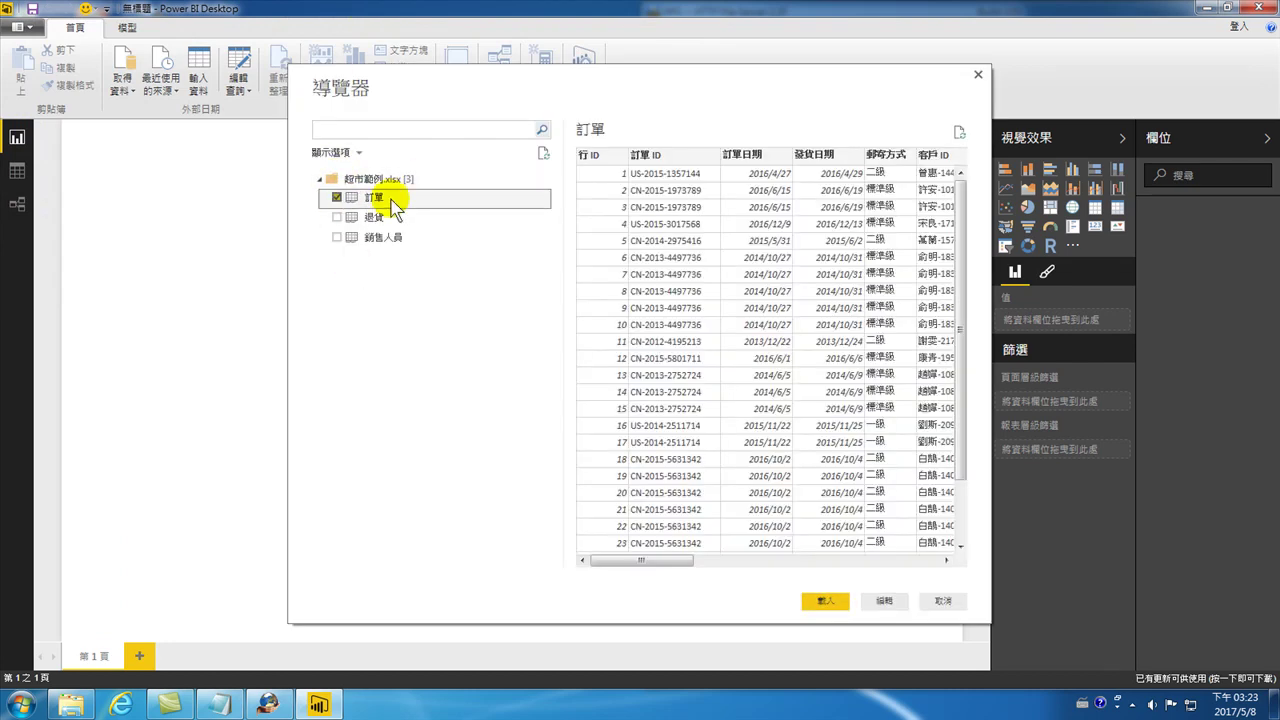
left_click(337, 217)
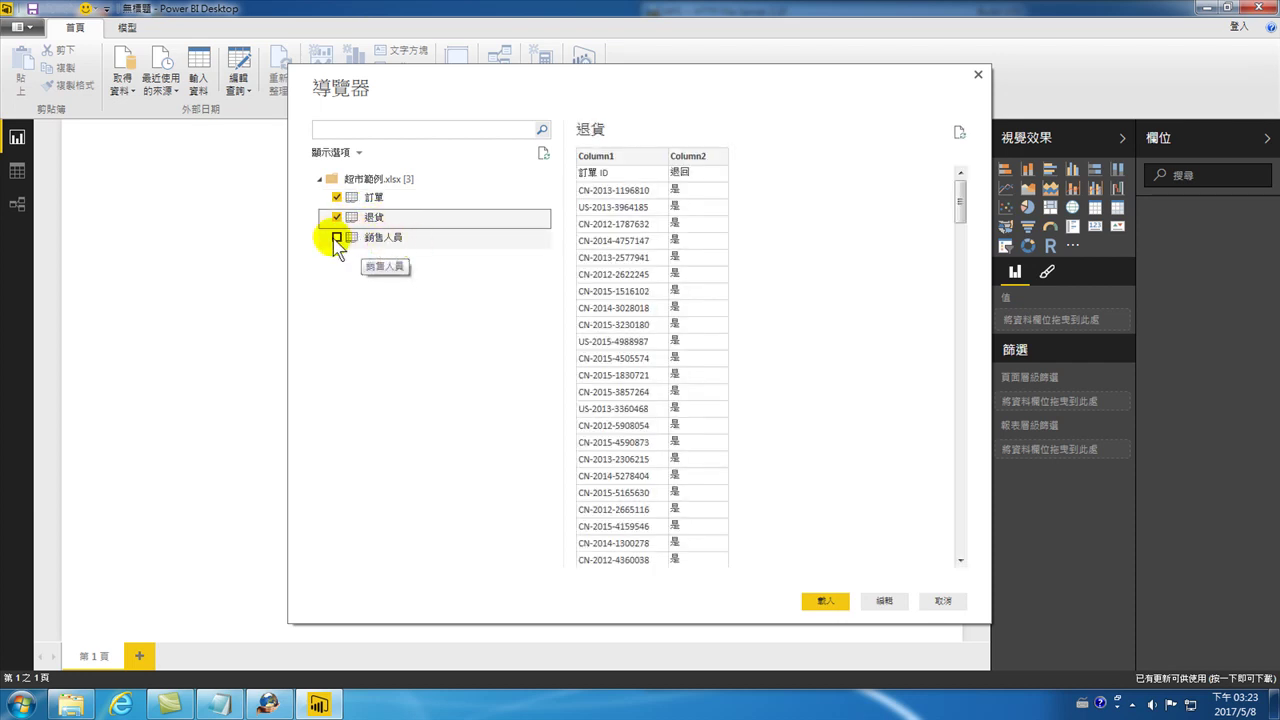
left_click(337, 238)
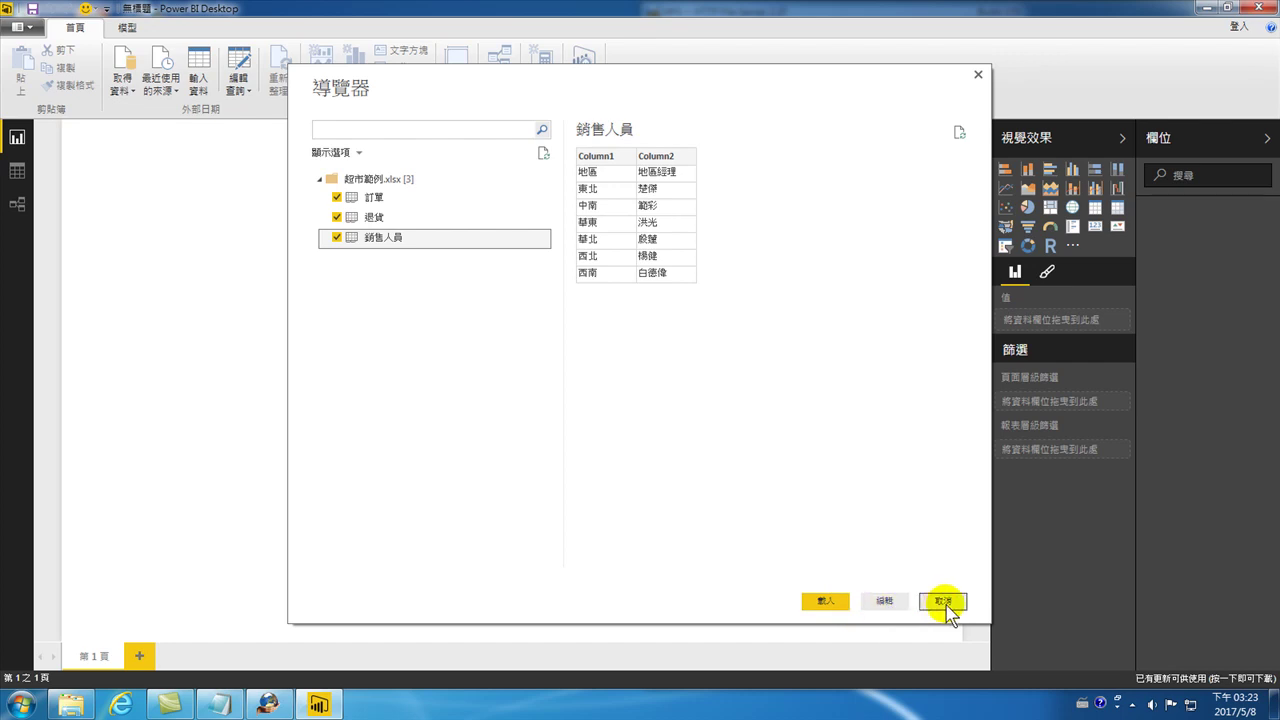
left_click(826, 603)
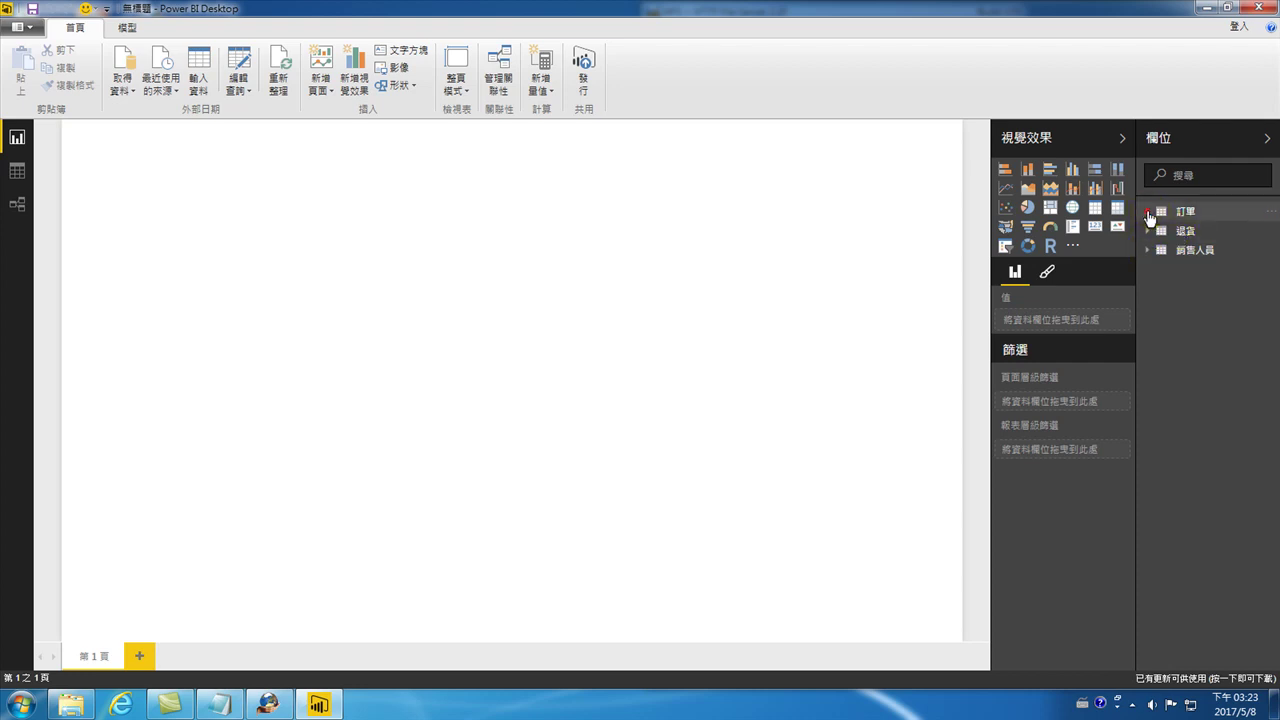
Expand the 訂單 table in the Fields pane to check its fields, then collapse it
left_click(1148, 212)
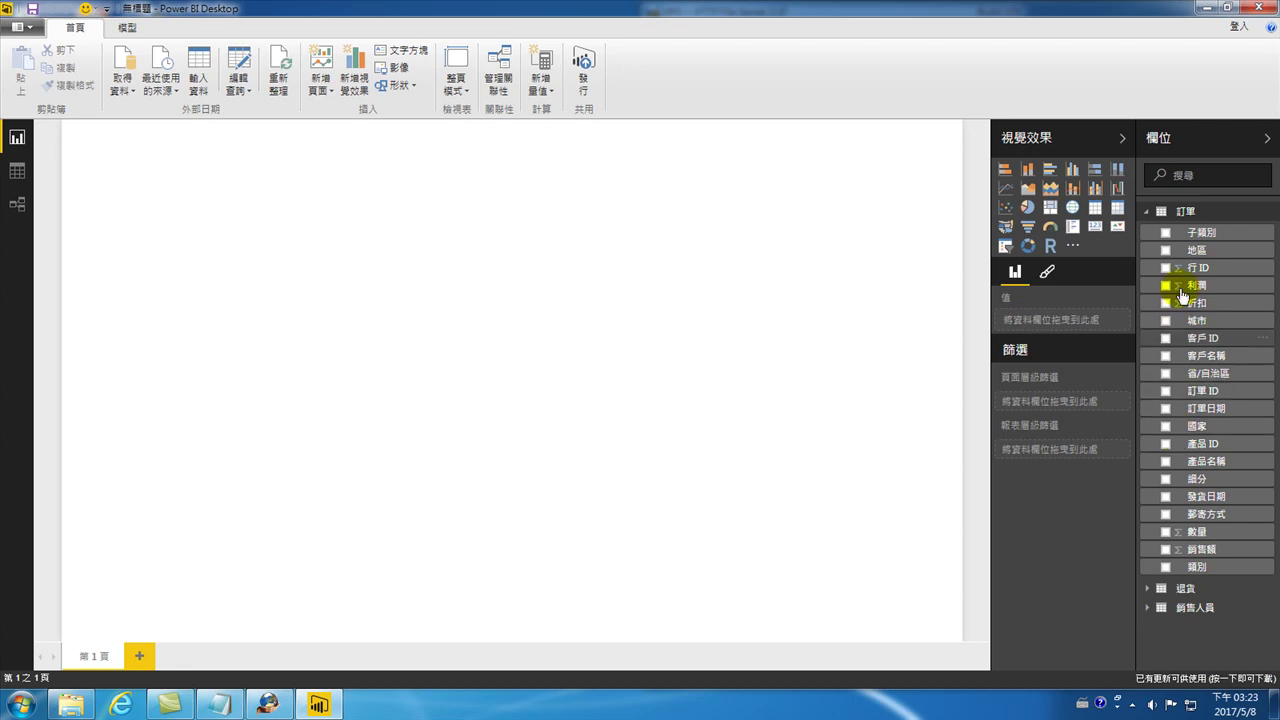
left_click(1149, 214)
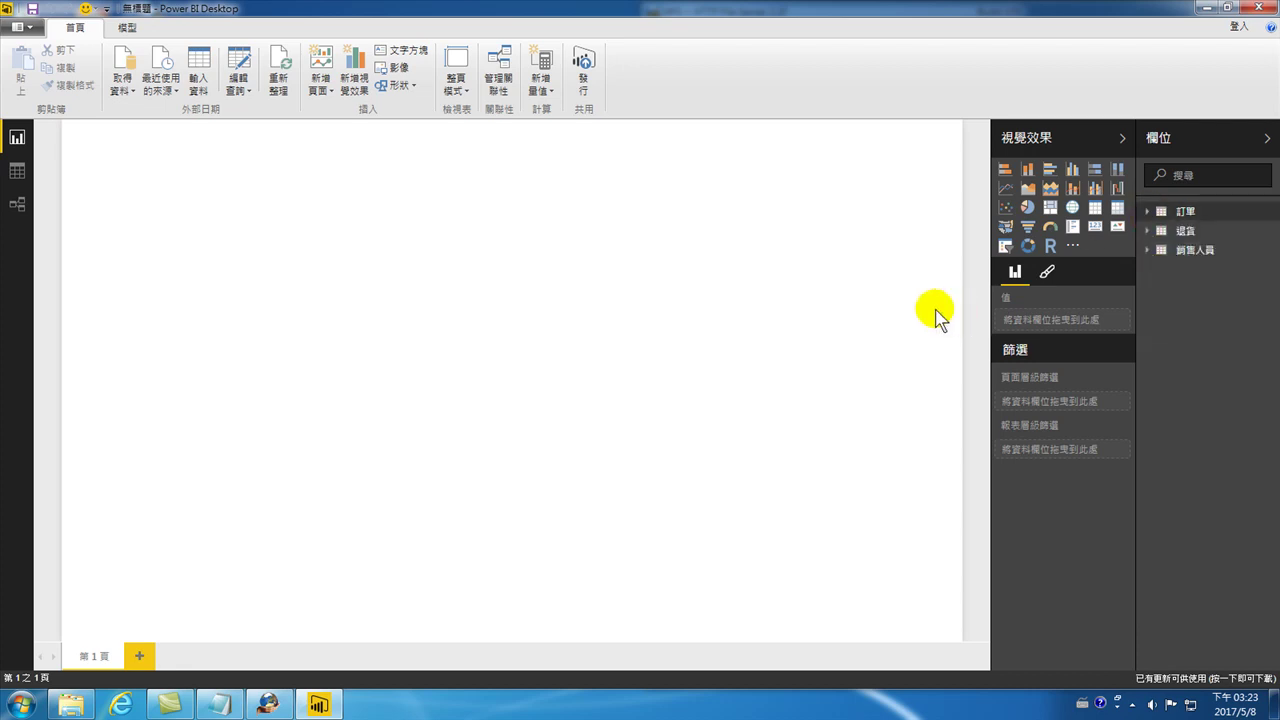